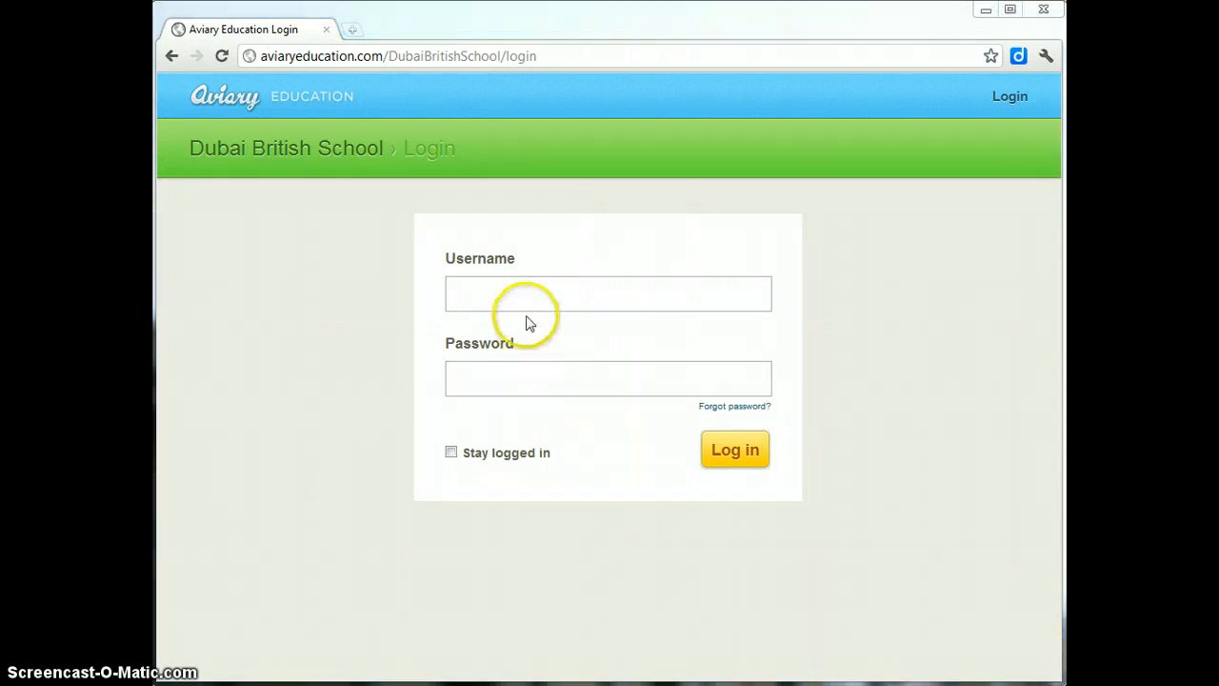
- Log in to the Dubai British School site with the teacher's username and password
left_click(533, 299)
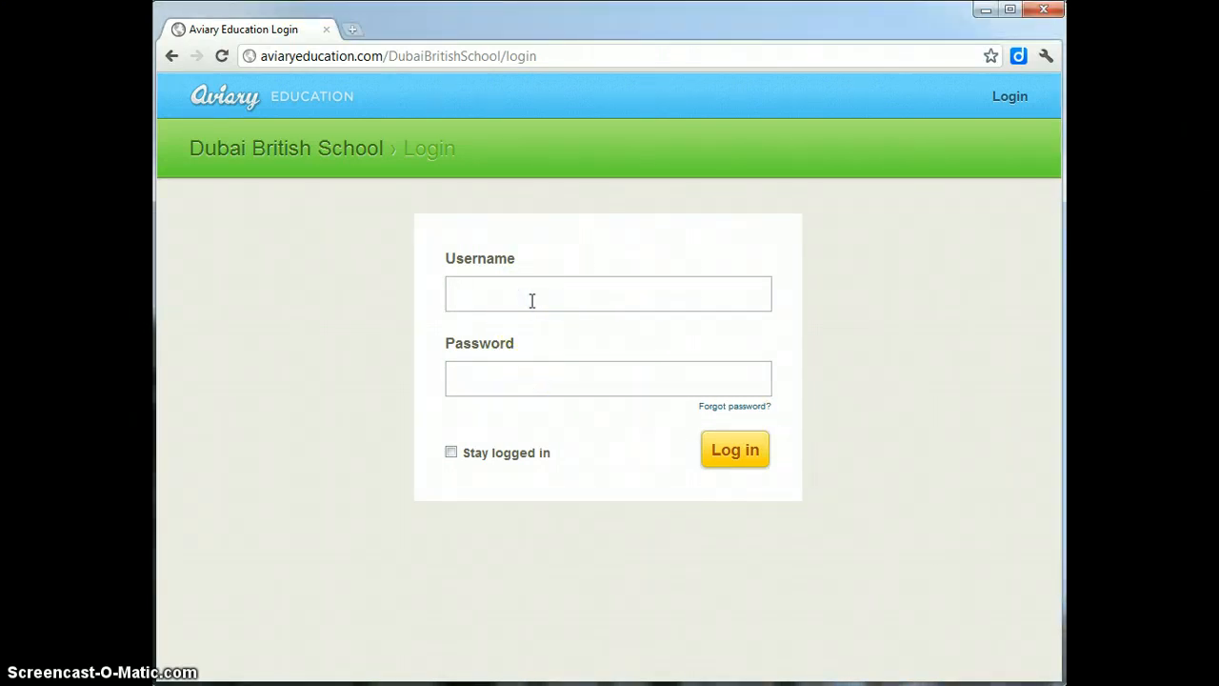
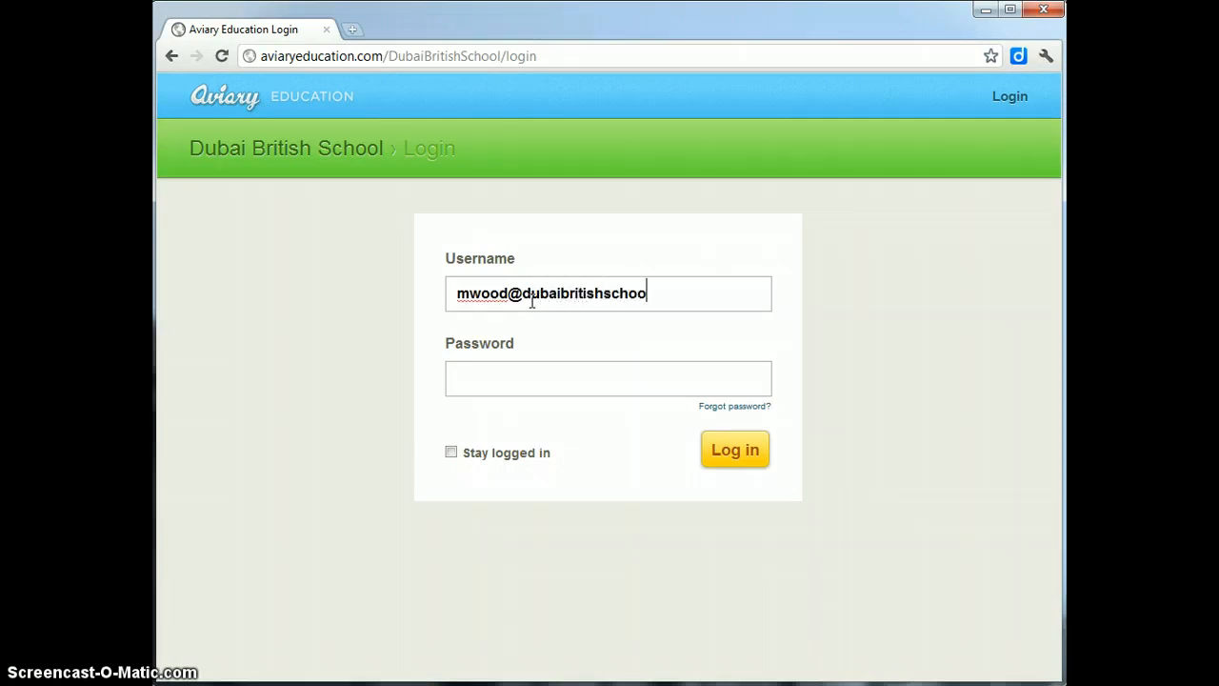
key("Tab")
left_click(737, 450)
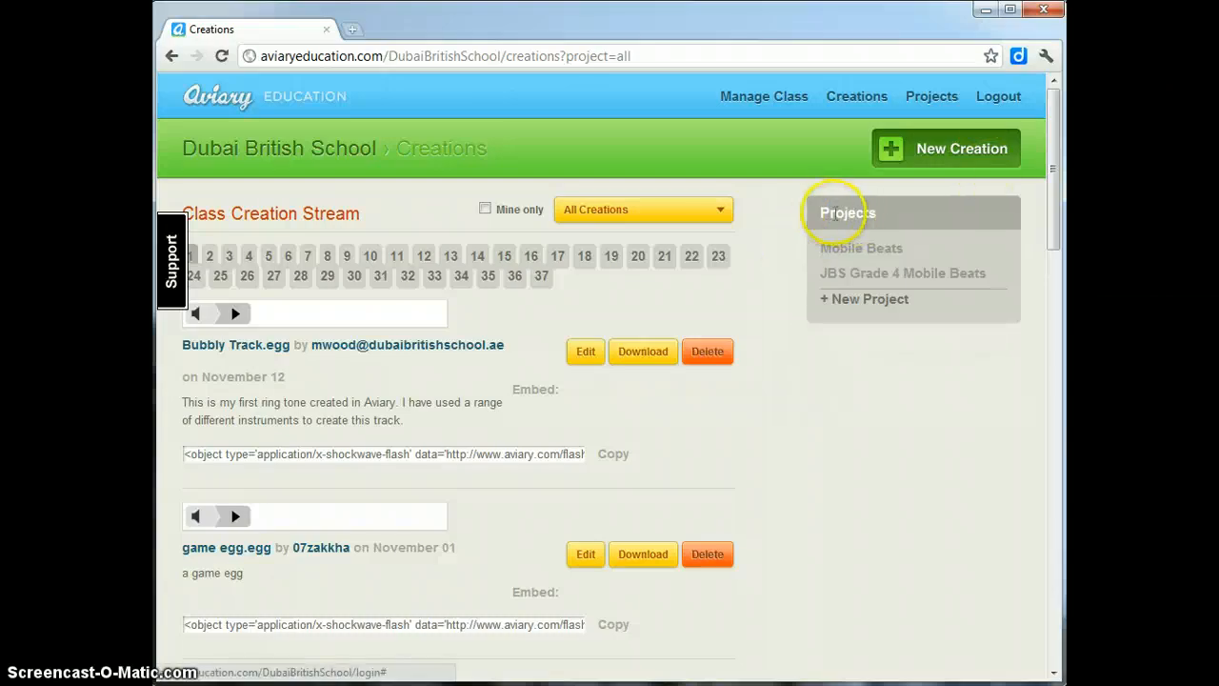
- Start a new project from the Projects panel to get a blank Edit Project form
left_click(953, 148)
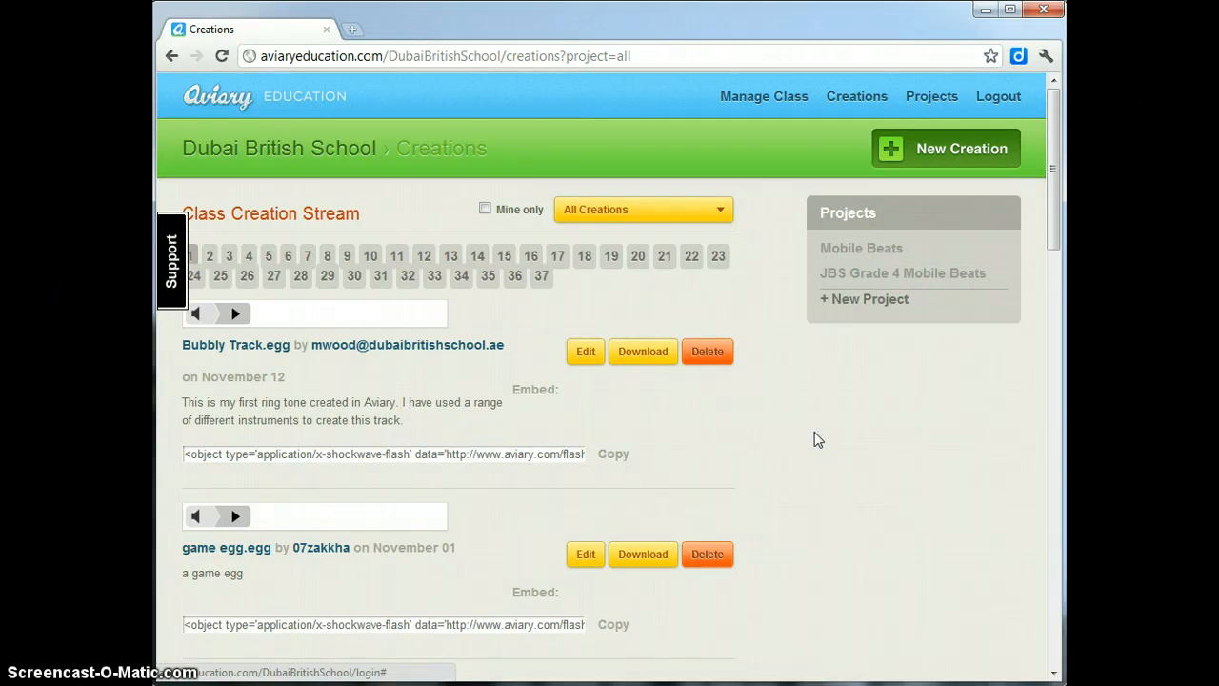
left_click(852, 300)
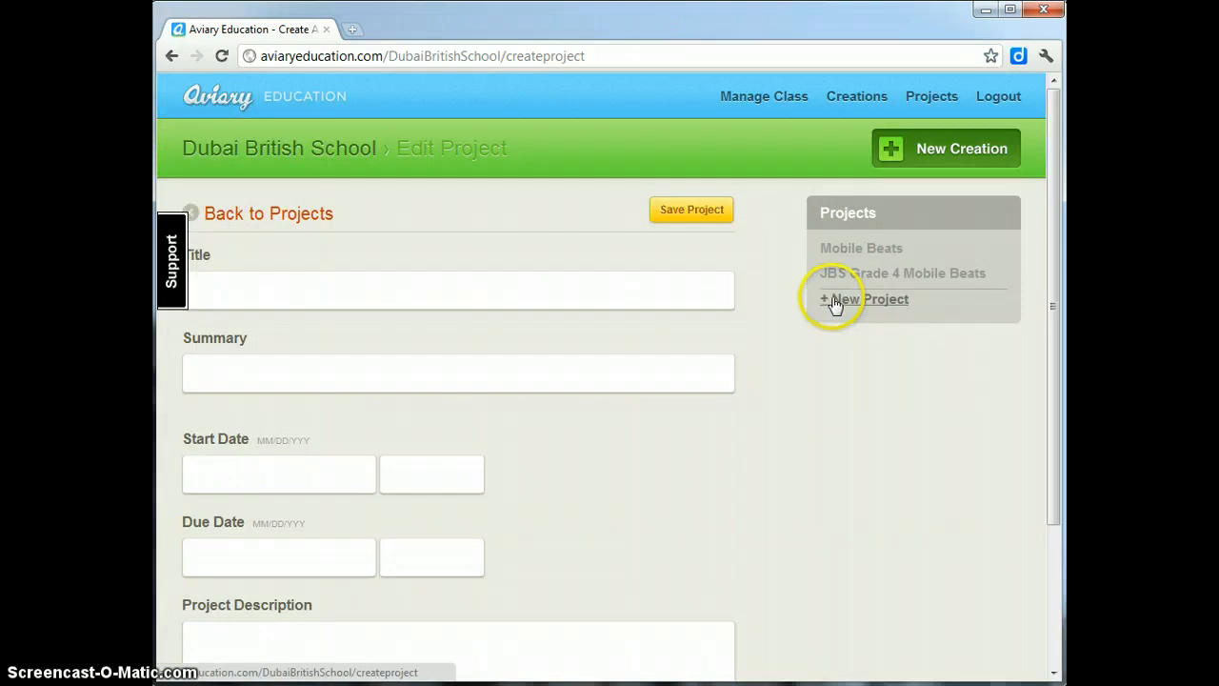
- Enter the title 'Mobile Beats 2' and the summary 'Year 5 ring tones project'
left_click(248, 287)
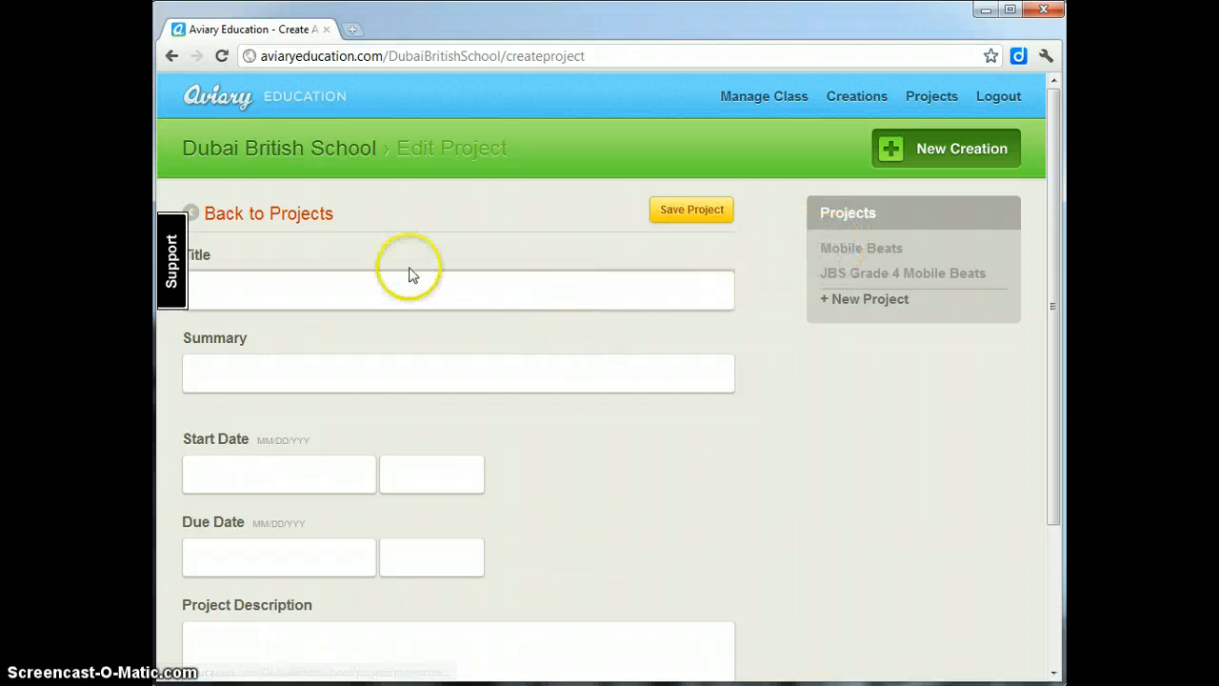
left_click(378, 282)
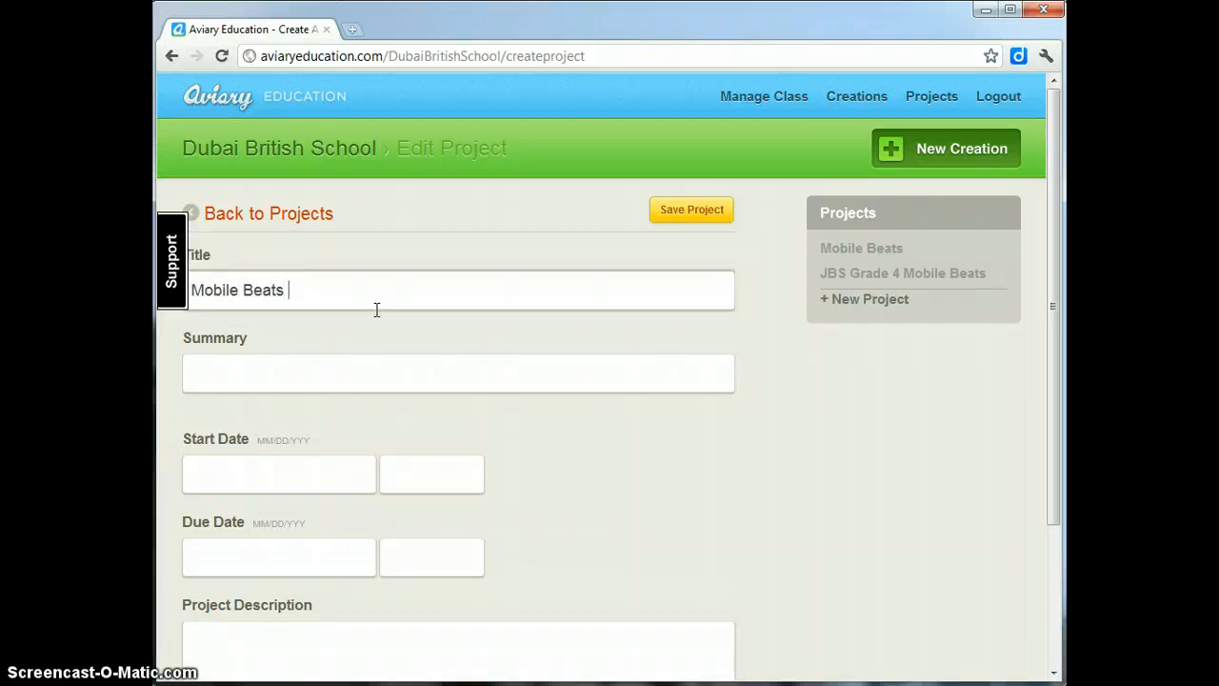
left_click(363, 372)
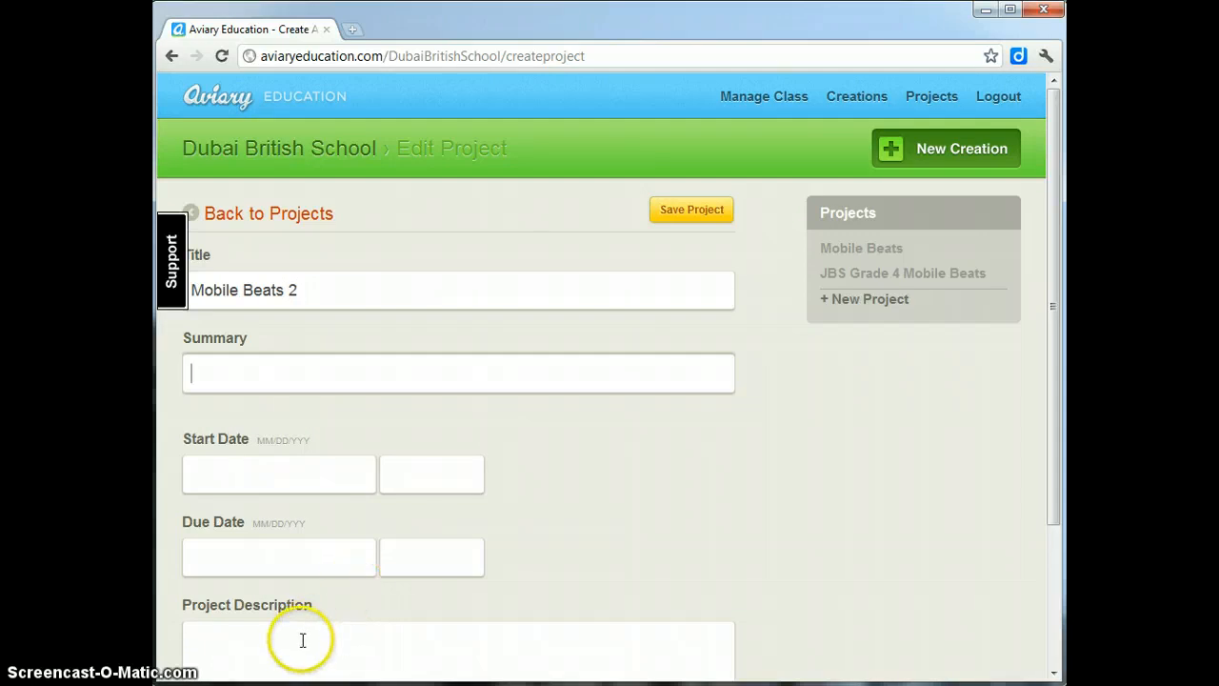
left_click(261, 632)
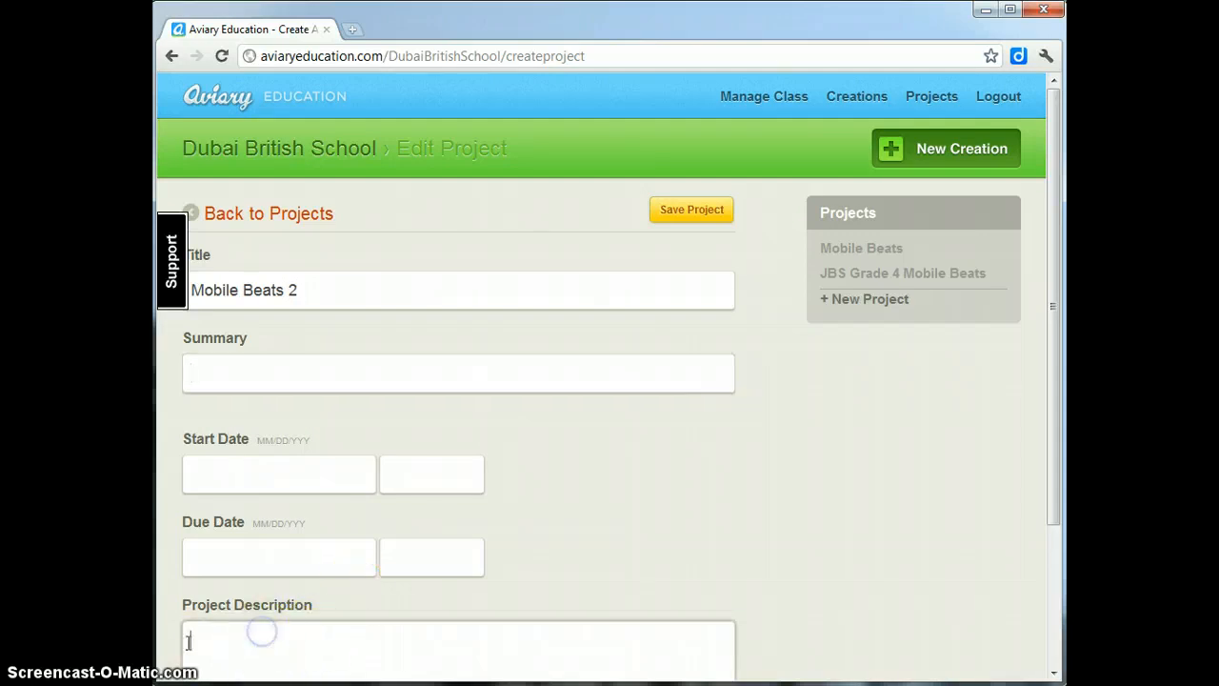
left_click(259, 379)
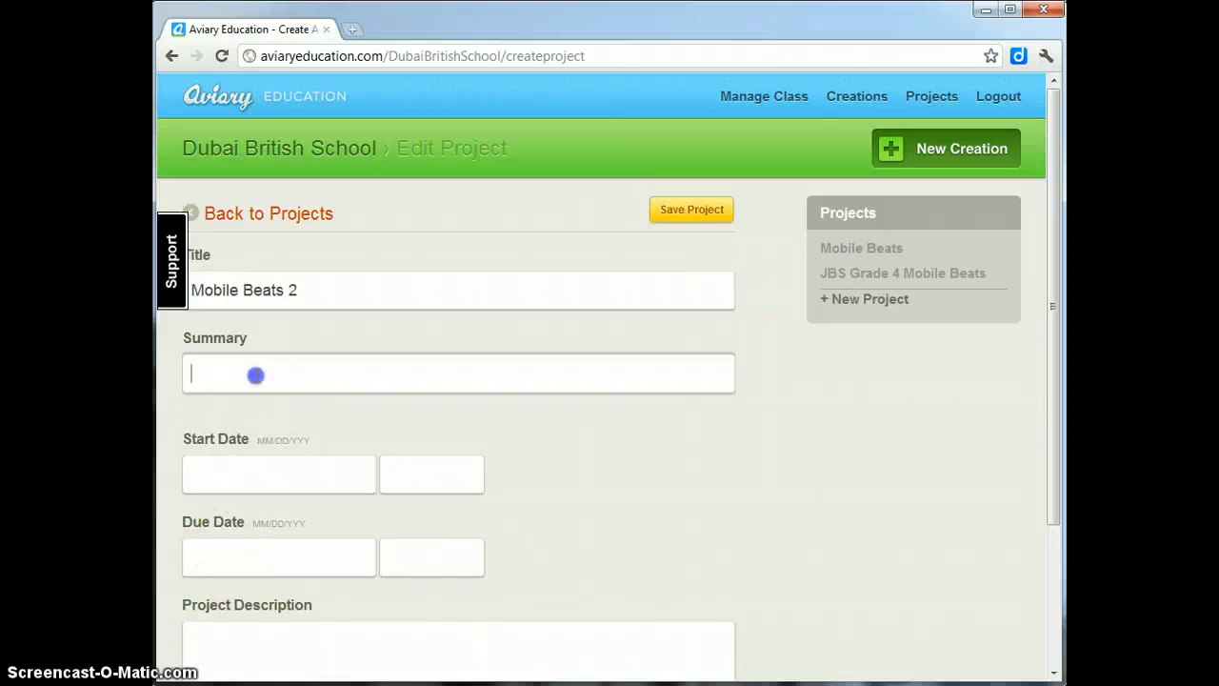
type("Year 5 ring tones project")
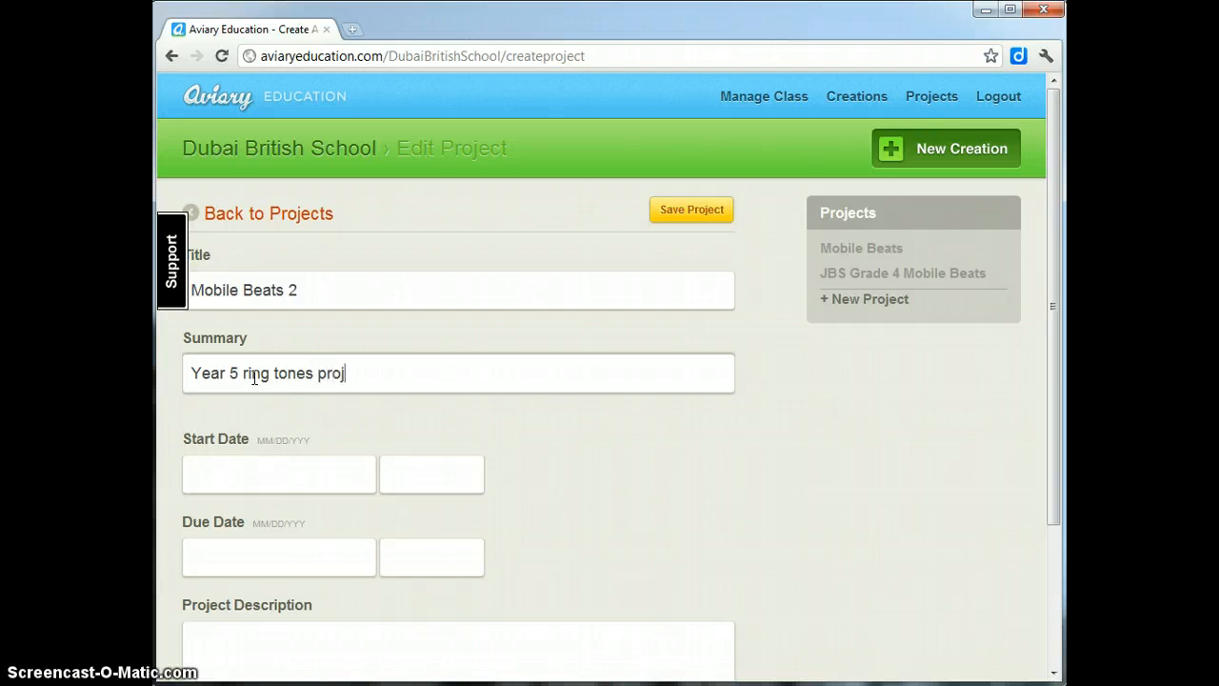
- Set the start date to 11/13/2011 and the due date to 11/20/2011
left_click(241, 488)
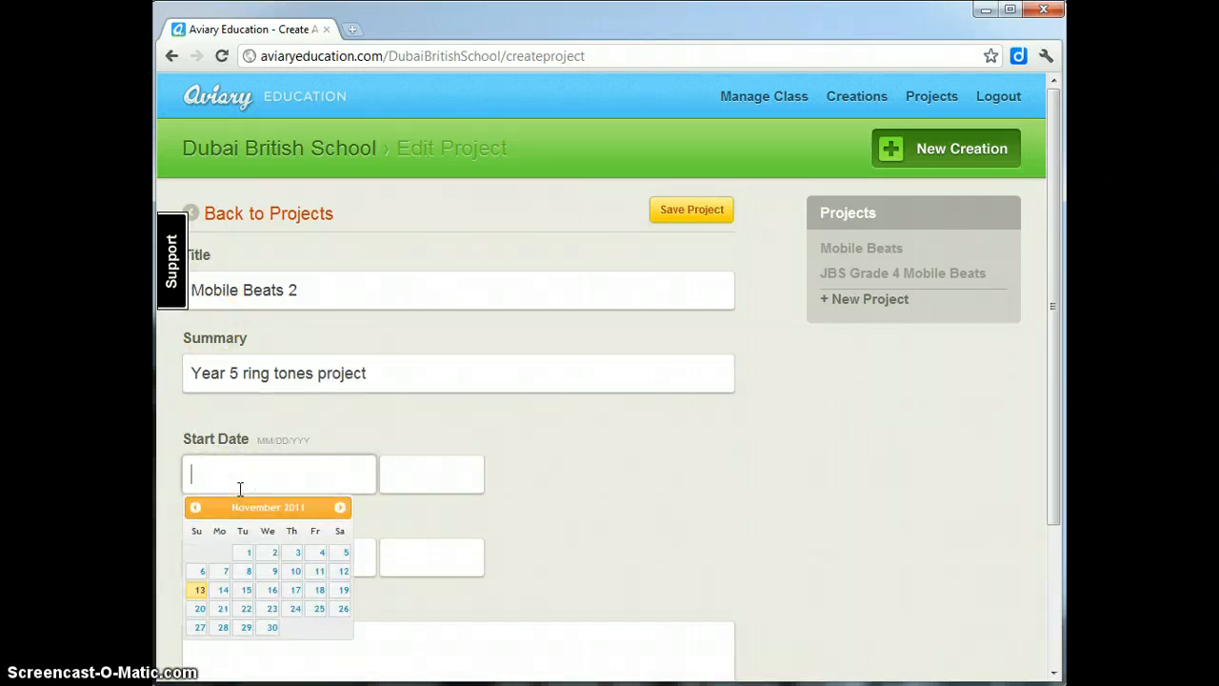
left_click(235, 492)
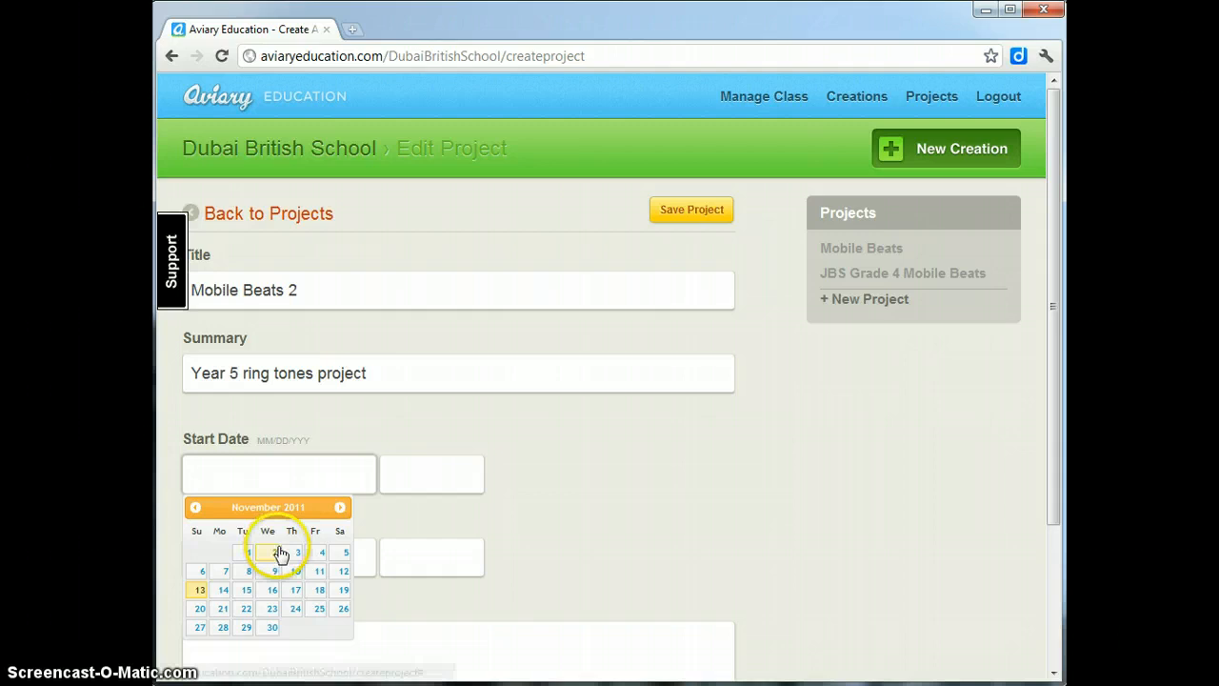
left_click(200, 590)
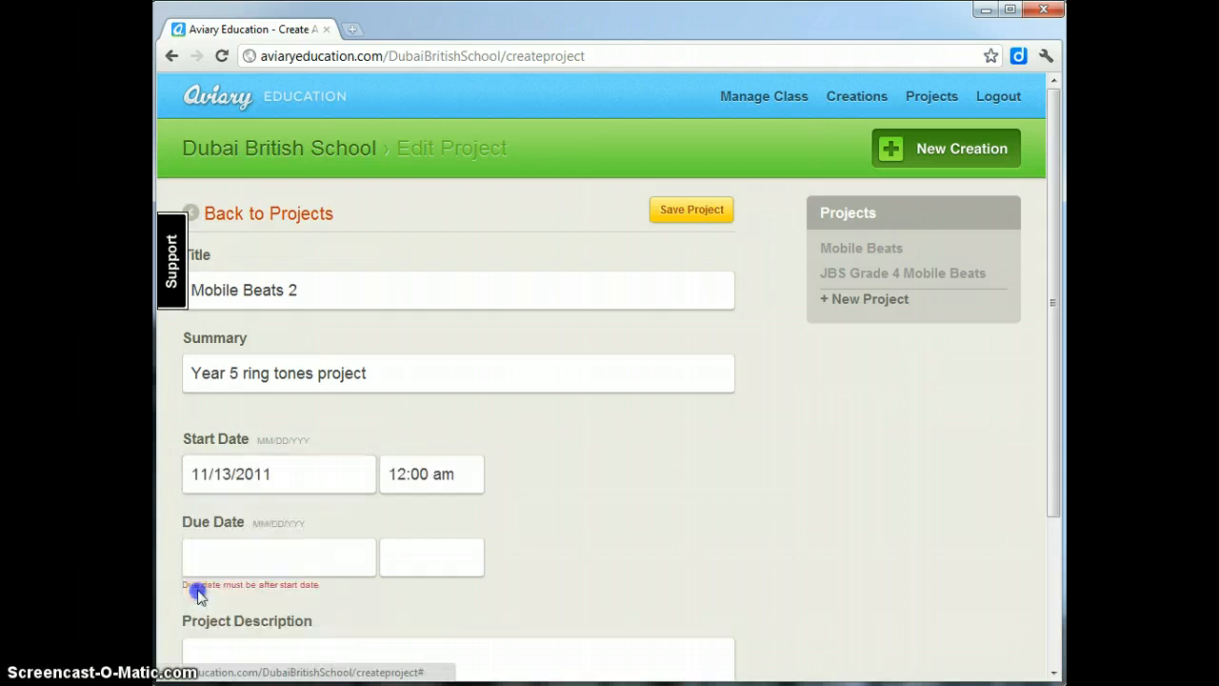
left_click(308, 560)
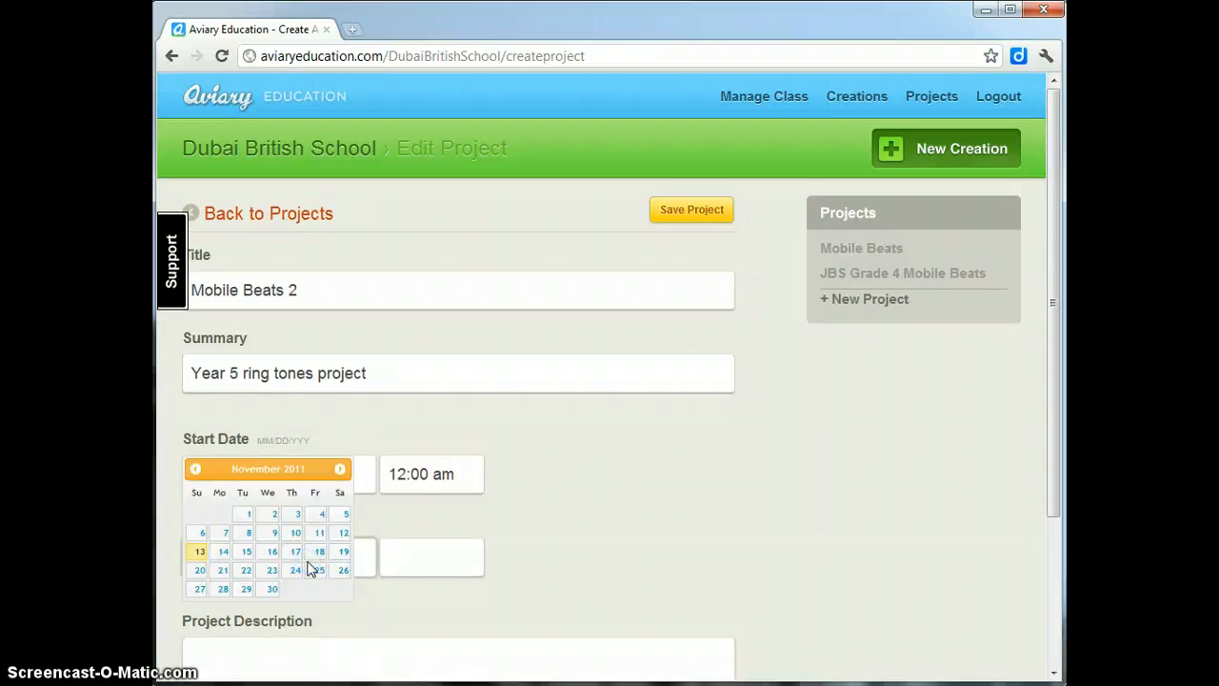
left_click(290, 557)
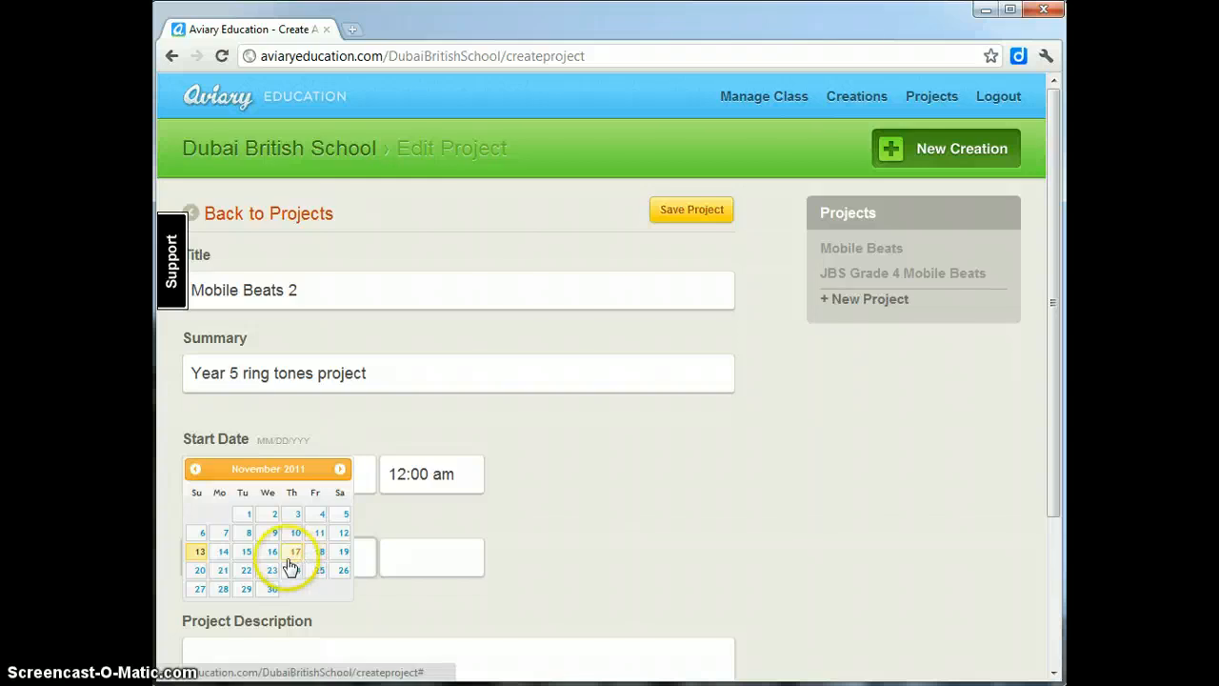
left_click(196, 573)
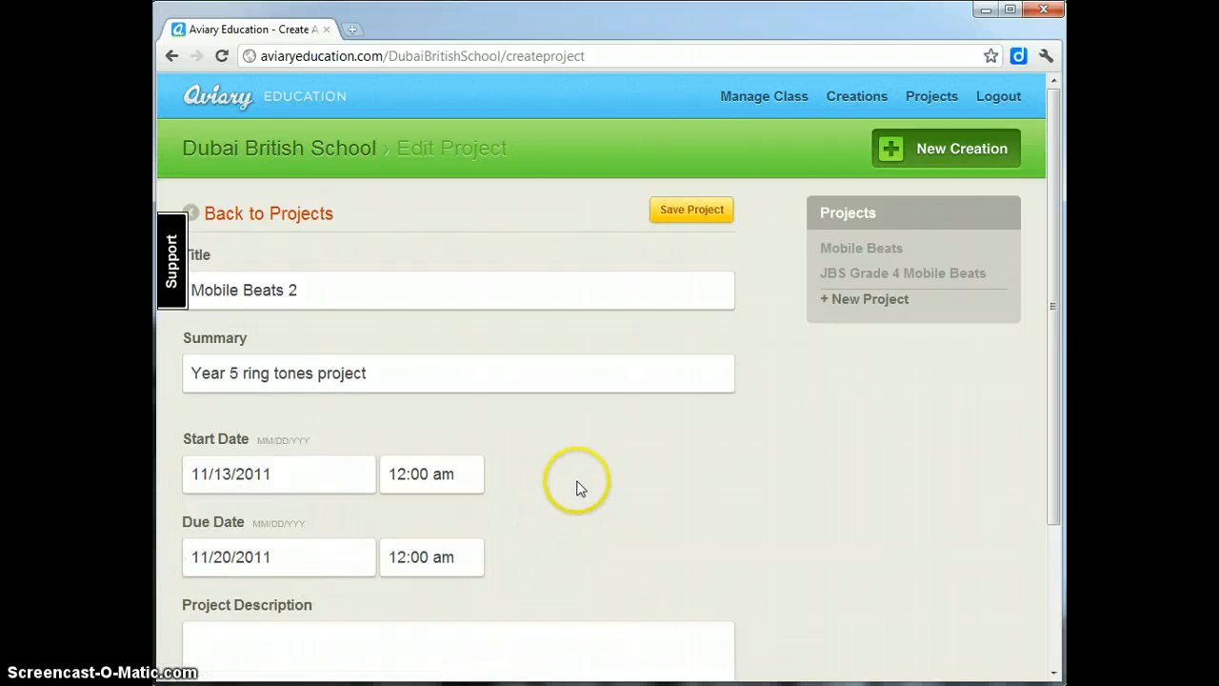
left_click(274, 642)
- Paste the ring-tone project description into the Project Description box
scroll(272, 641, "down", 1)
scroll(271, 641, "down", 1)
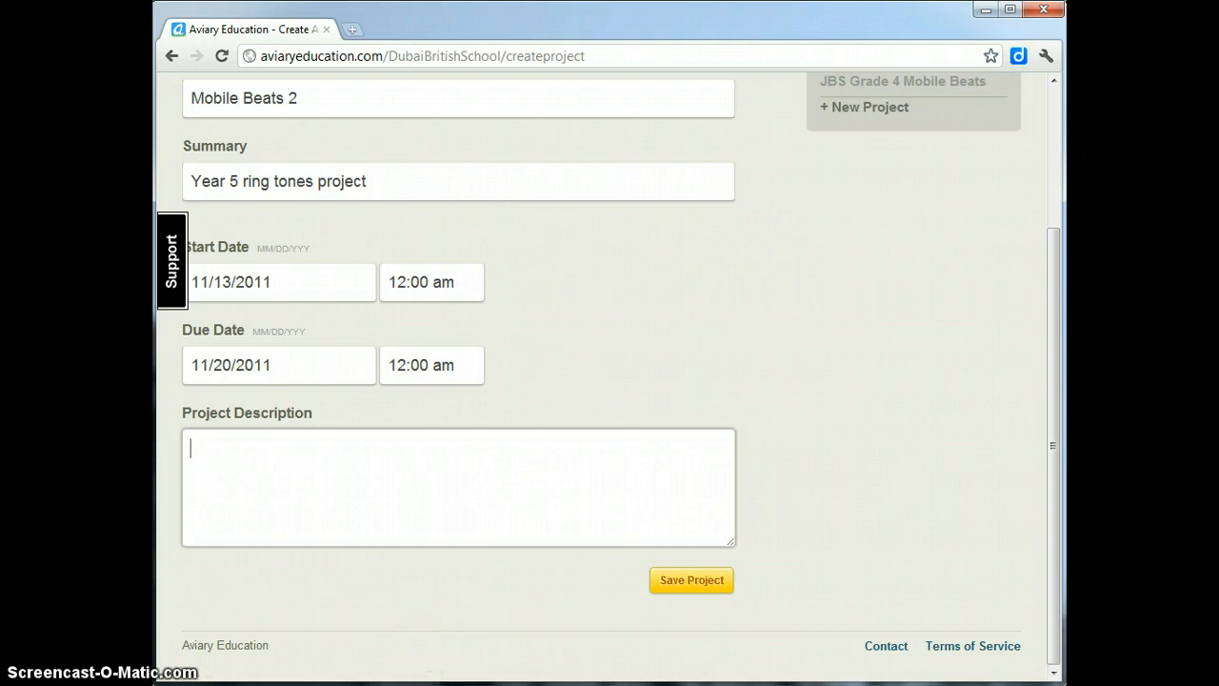
type("For this project you are required to use the 'Create Music' application of Aviary and create your very own ring tone for a mobile phone. You will also be commenting on other peoples work.")
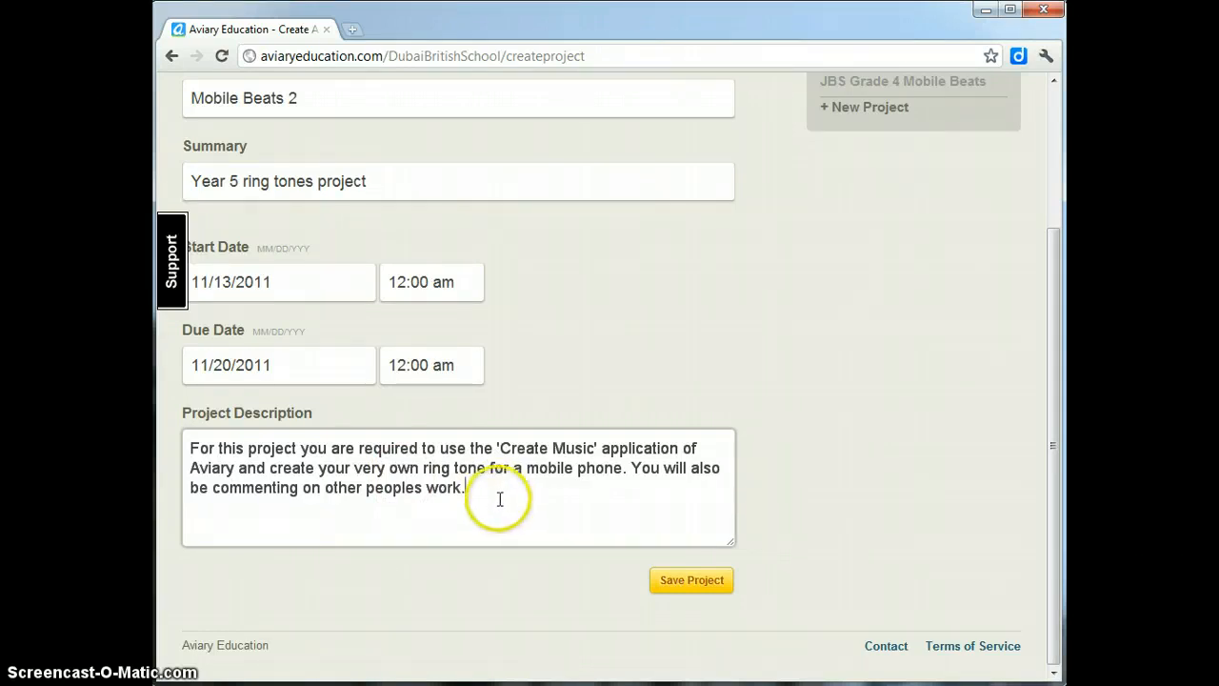
- Save the new Mobile Beats 2 project
left_click(700, 588)
scroll(704, 596, "down", 2)
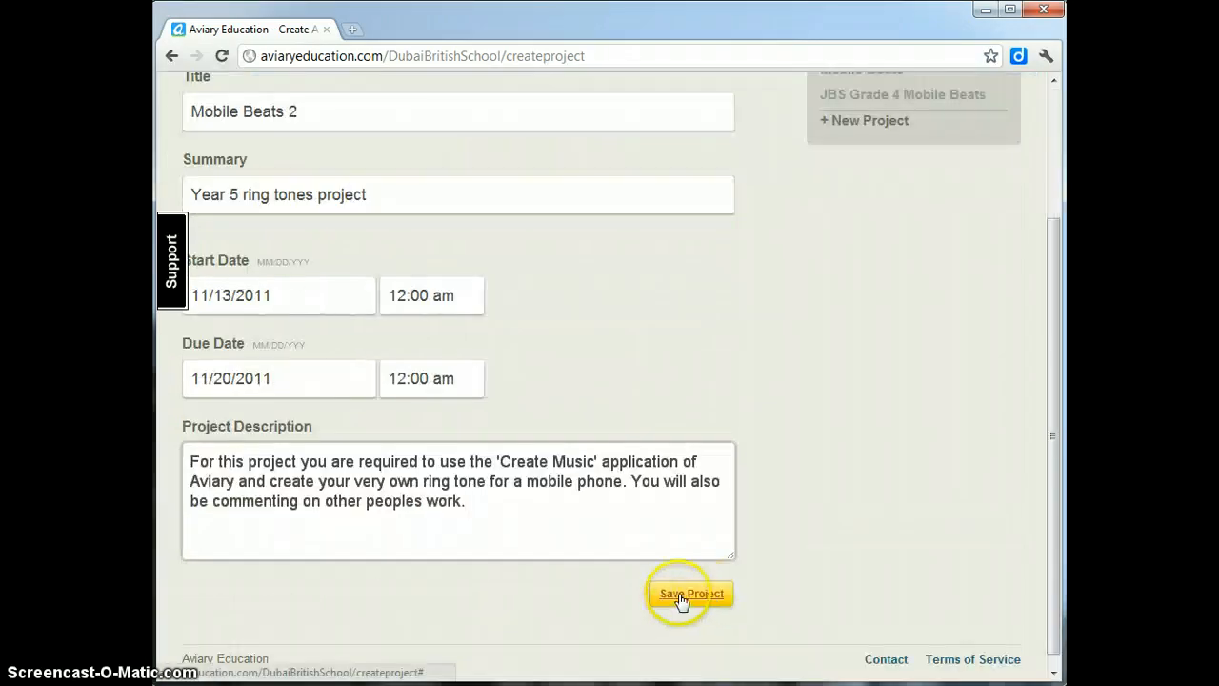
left_click(682, 586)
scroll(678, 600, "down", 2)
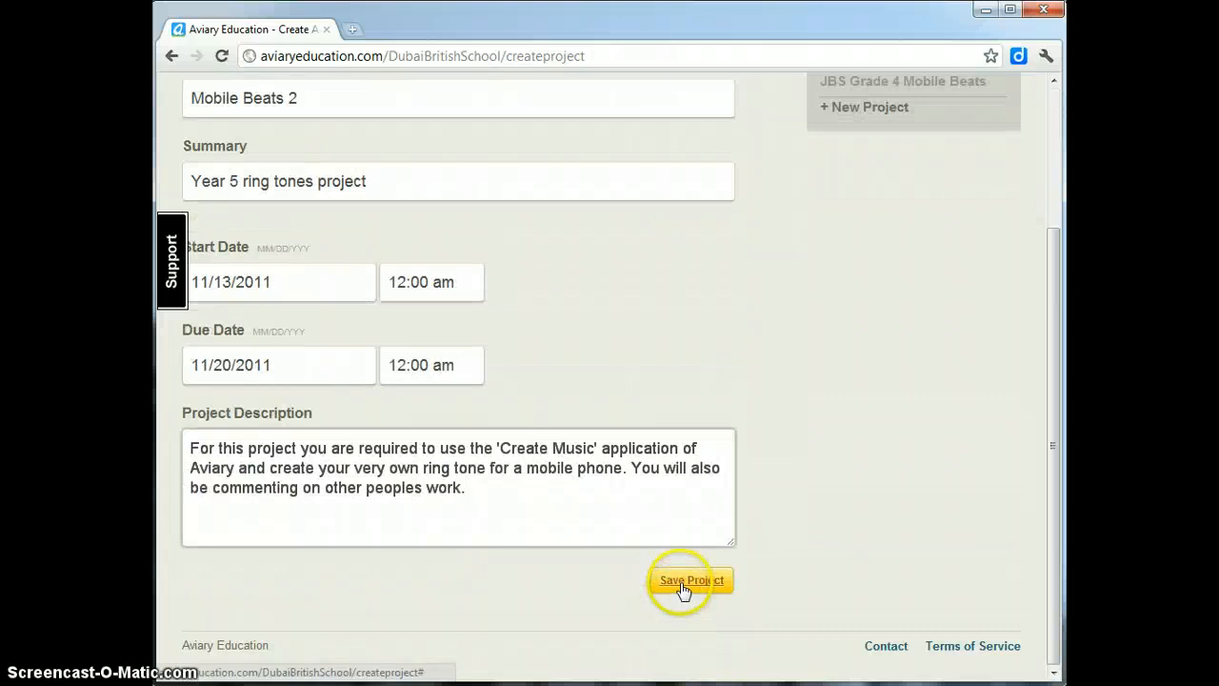
left_click(684, 588)
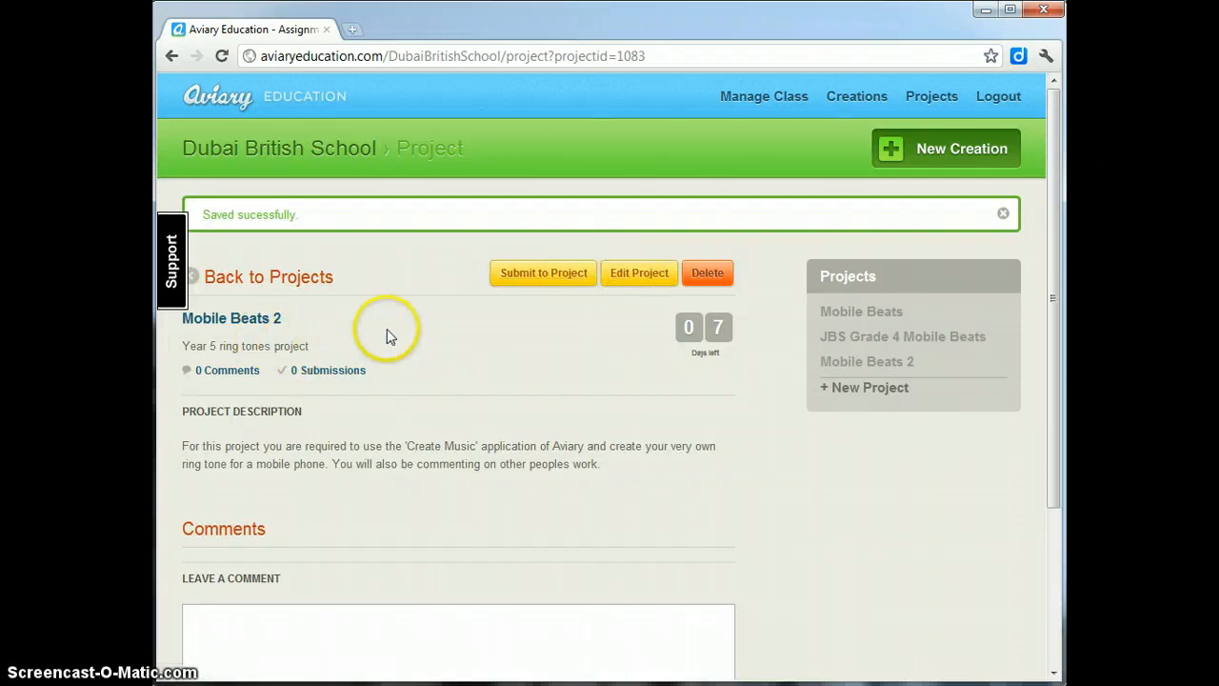
- Reopen the saved Mobile Beats 2 project for editing
left_click(639, 275)
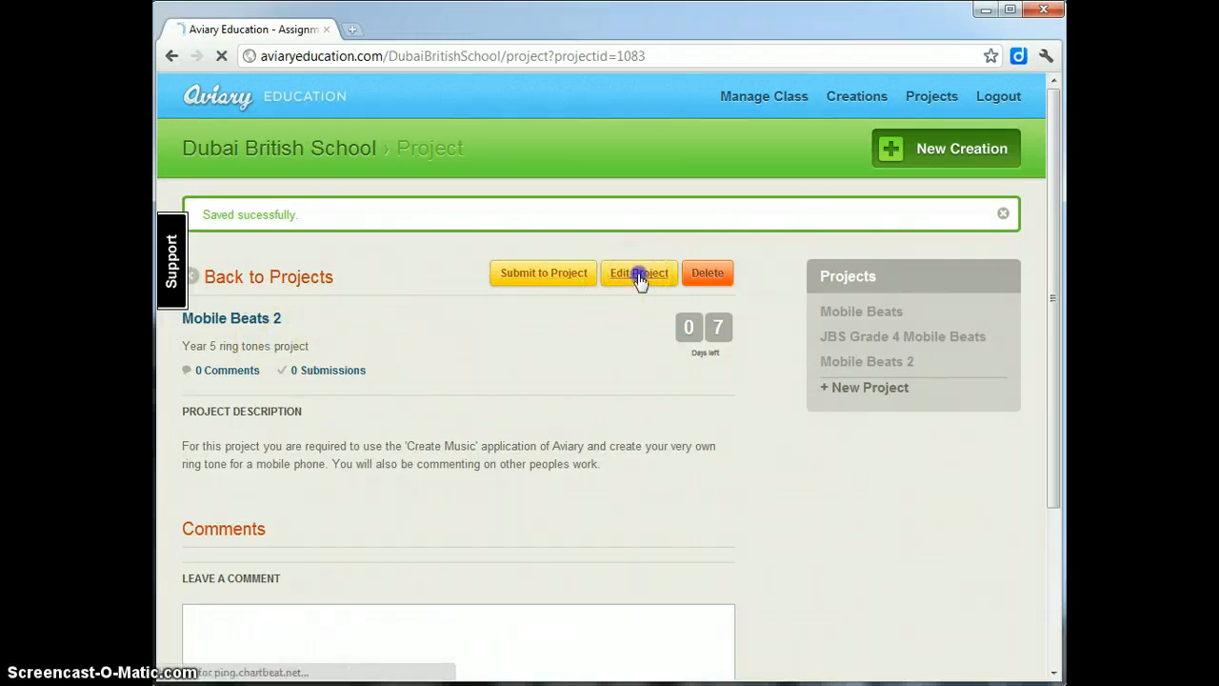
- Change the due date to 11/27/2011 and save the project
left_click(265, 562)
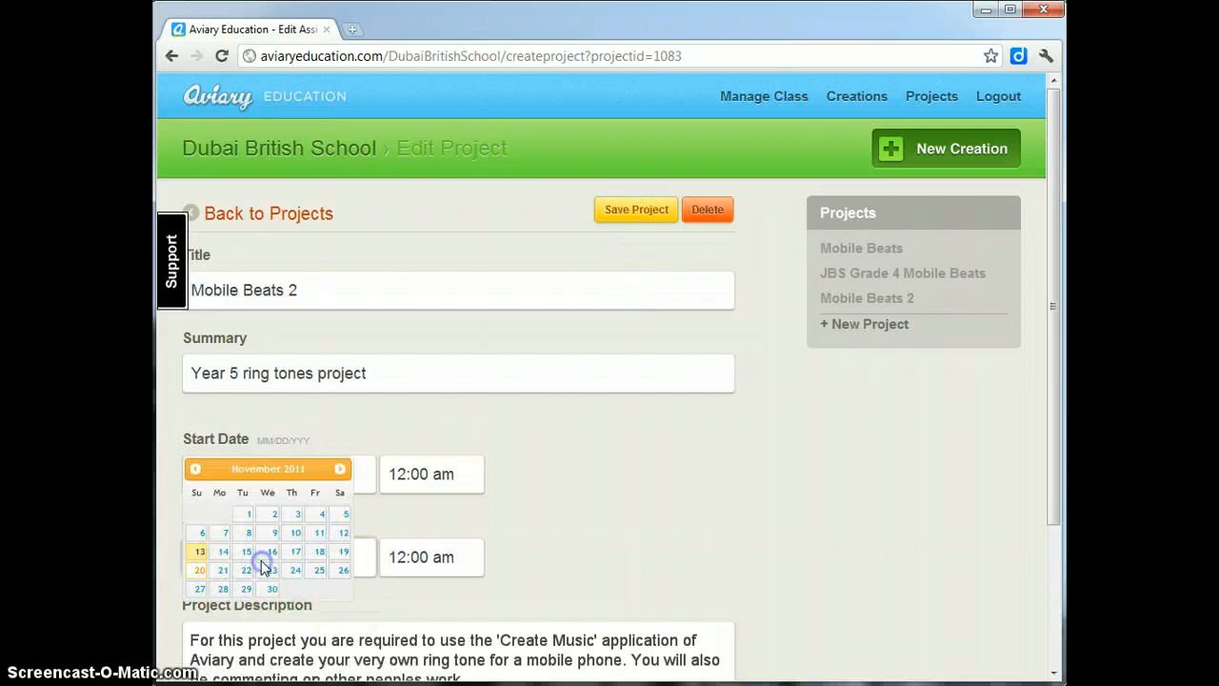
left_click(201, 591)
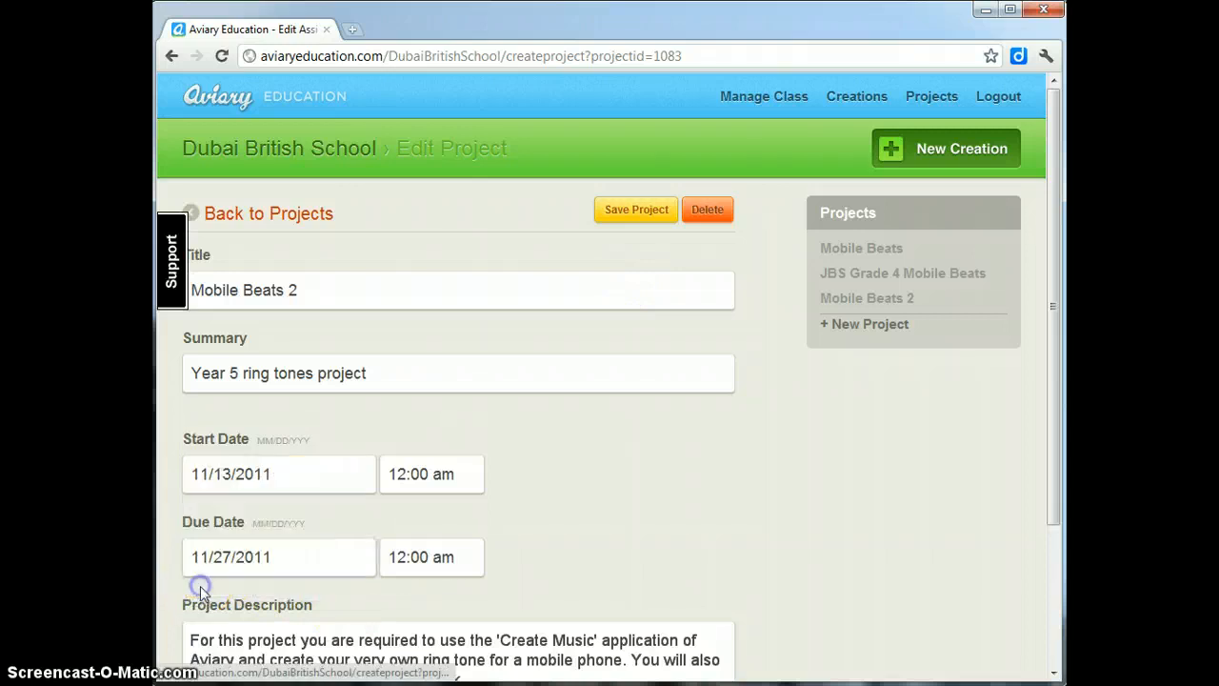
left_click(629, 214)
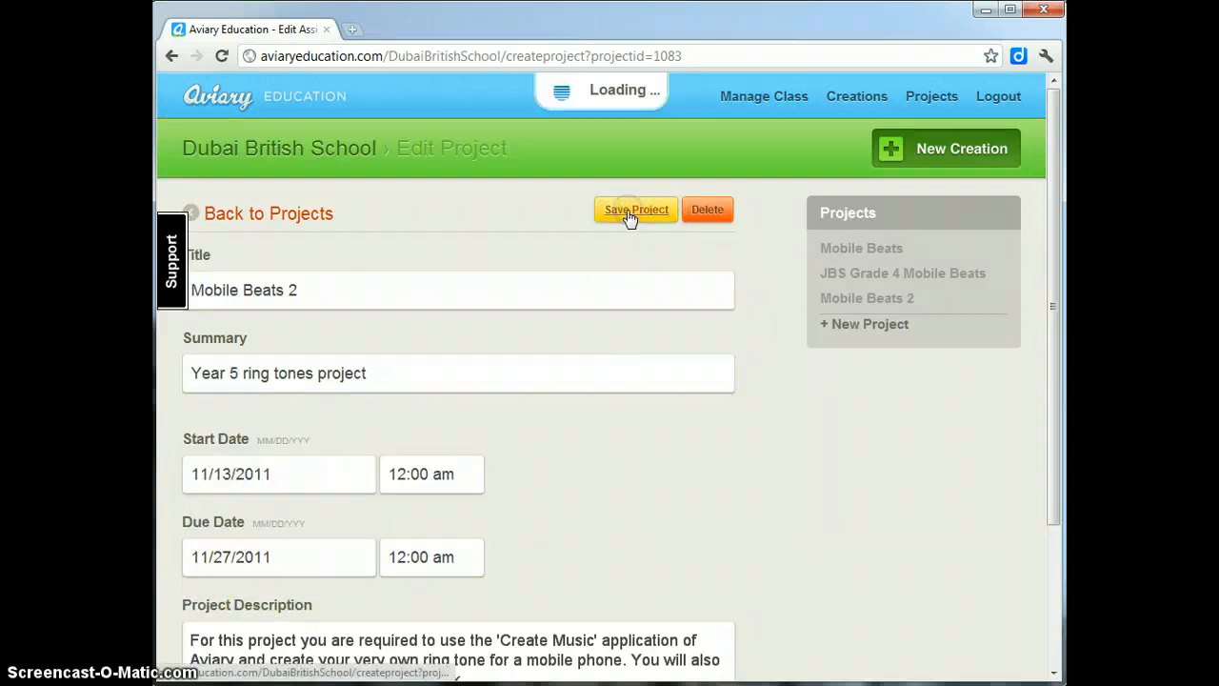